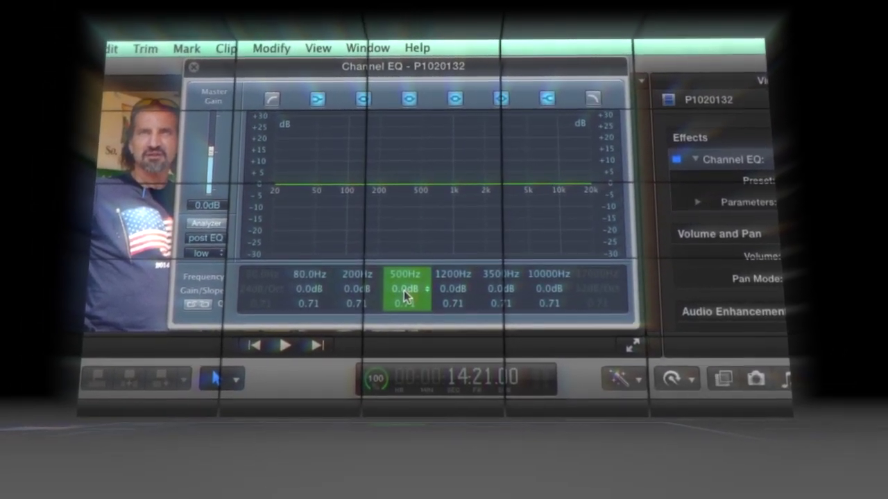
# Bring up P1020132's Audio inspector, with Equalization still at Flat and the audio not yet analyzed
pyautogui.moveTo(404, 291)
pyautogui.mouseDown()
pyautogui.moveTo(399, 282)
pyautogui.moveTo(415, 304)
pyautogui.mouseUp()
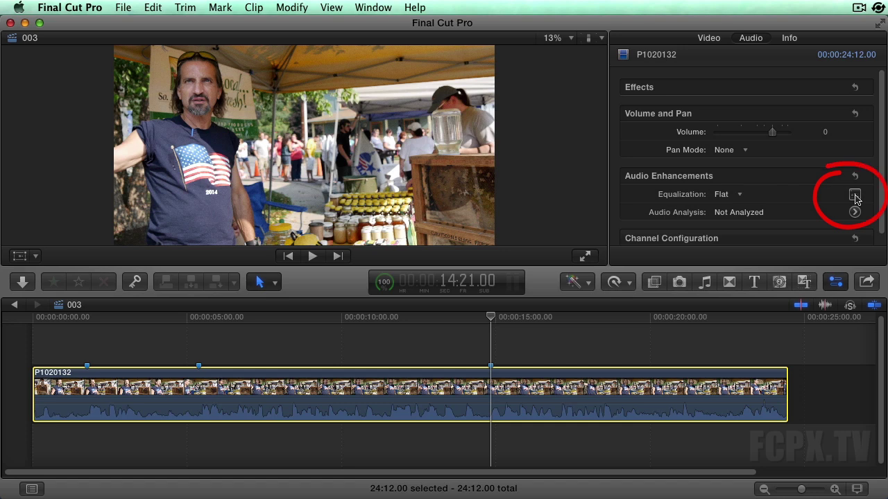
pyautogui.click(855, 196)
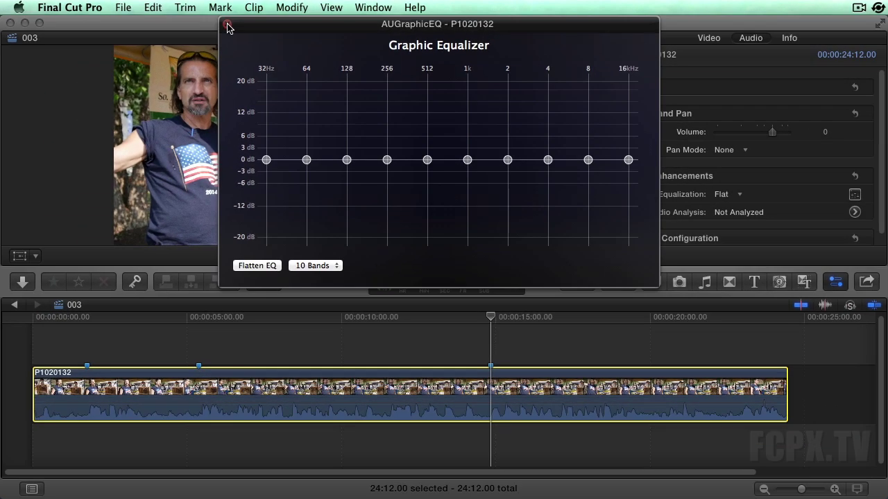
pyautogui.click(227, 27)
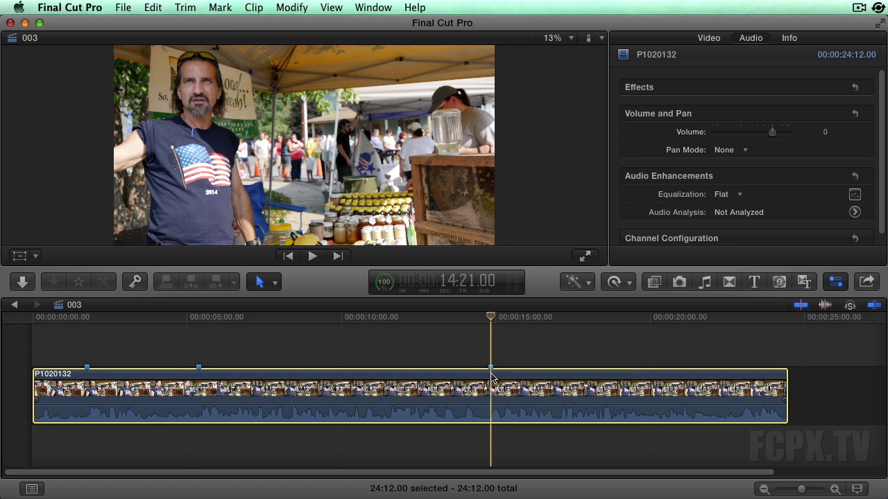
# Find Channel EQ under Audio > All with a 'channel' search and drop it onto clip P1020132
pyautogui.click(654, 282)
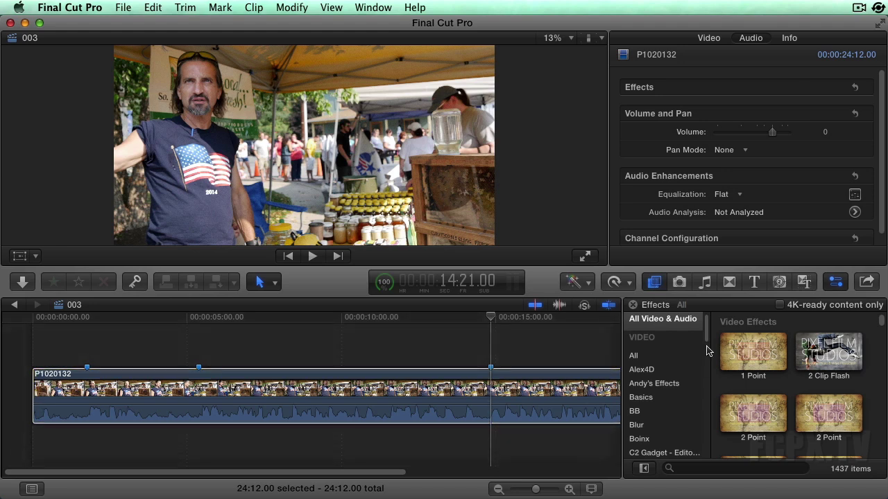
pyautogui.moveTo(707, 336); pyautogui.dragTo(706, 440)
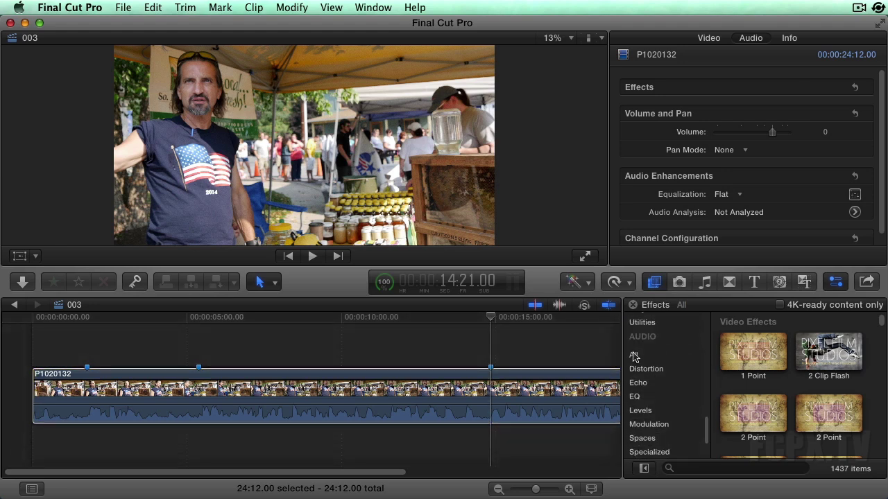
pyautogui.click(635, 356)
pyautogui.click(693, 468)
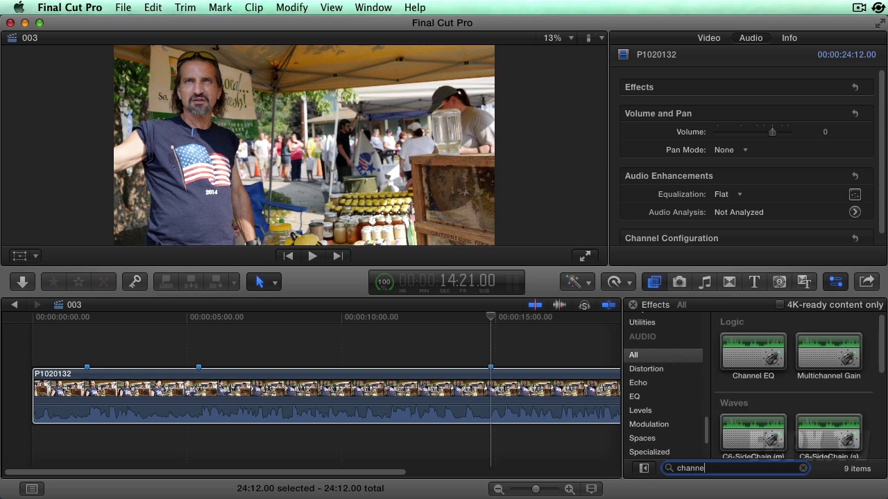
pyautogui.click(747, 356)
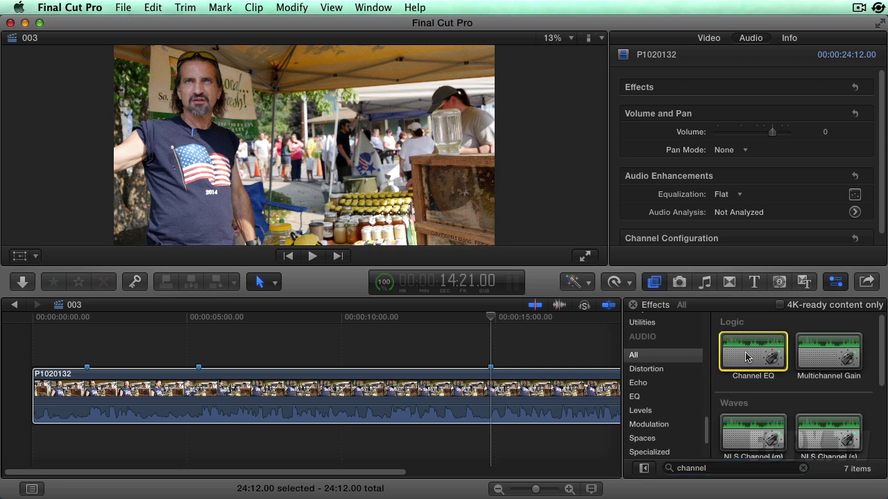
pyautogui.moveTo(747, 356); pyautogui.dragTo(470, 414)
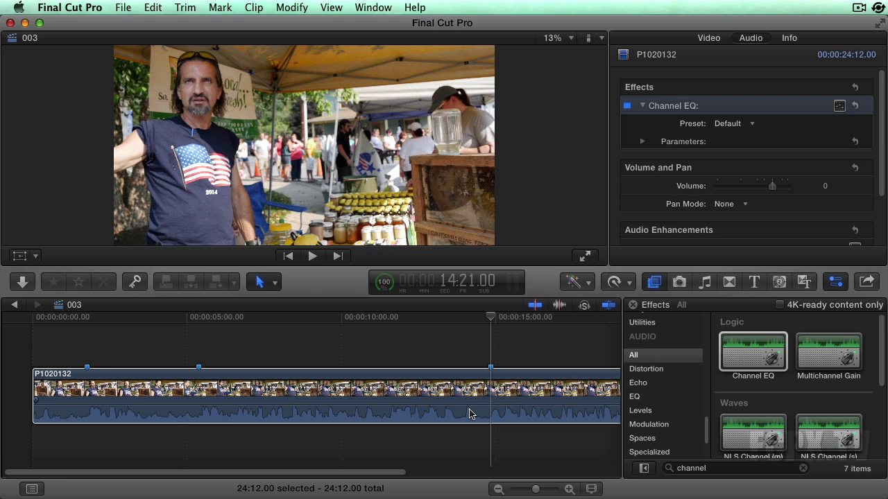
pyautogui.click(469, 415)
pyautogui.click(653, 282)
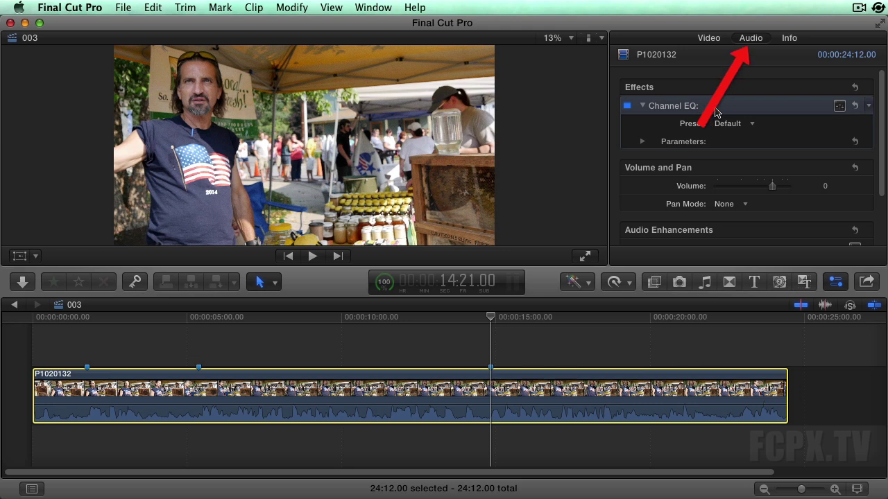
# In the Channel EQ editor, boost the 500Hz band +11.5 dB at Q 1.00, then play to hear it
pyautogui.click(840, 108)
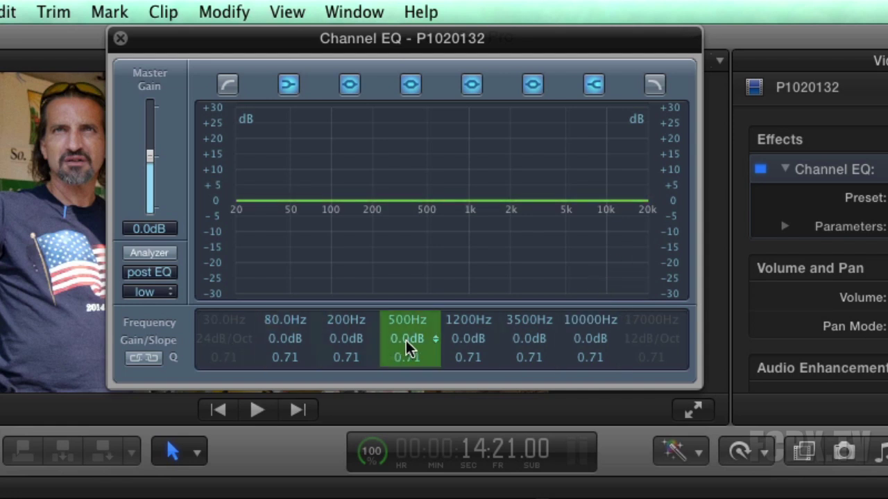
pyautogui.moveTo(406, 342)
pyautogui.mouseDown()
pyautogui.moveTo(409, 328)
pyautogui.moveTo(414, 362)
pyautogui.moveTo(411, 313)
pyautogui.moveTo(412, 360)
pyautogui.mouseUp()
pyautogui.moveTo(410, 327); pyautogui.dragTo(406, 326)
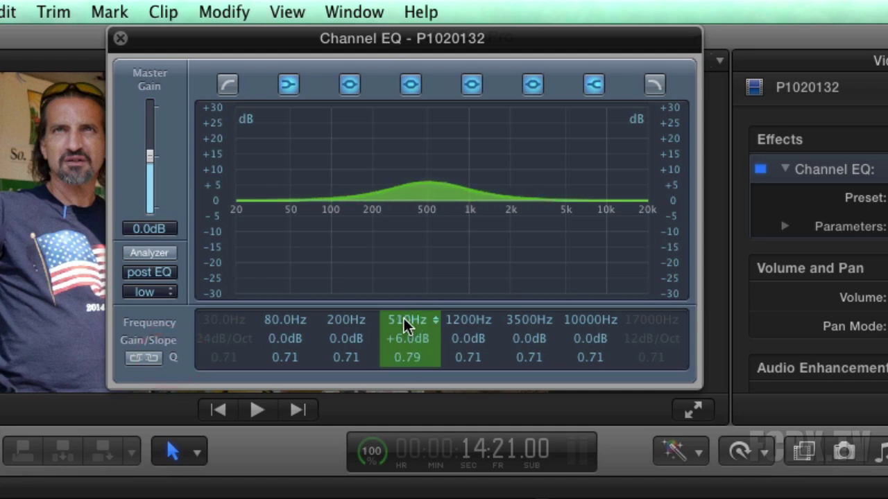
pyautogui.doubleClick(406, 323)
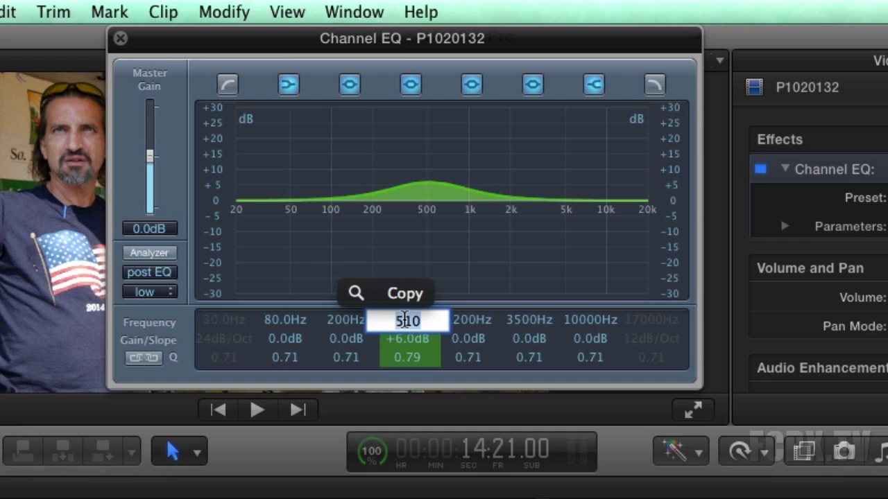
pyautogui.write('500')
pyautogui.press('Return')
pyautogui.moveTo(406, 336); pyautogui.dragTo(407, 340)
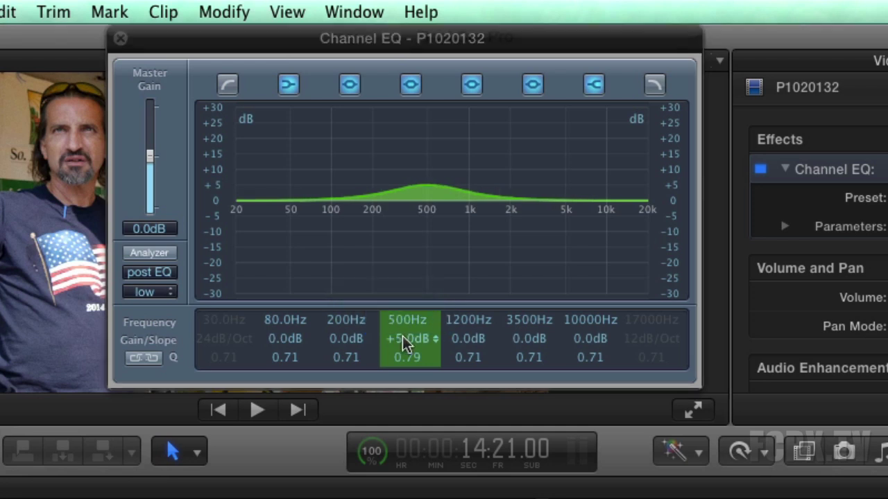
pyautogui.moveTo(428, 202); pyautogui.dragTo(426, 183)
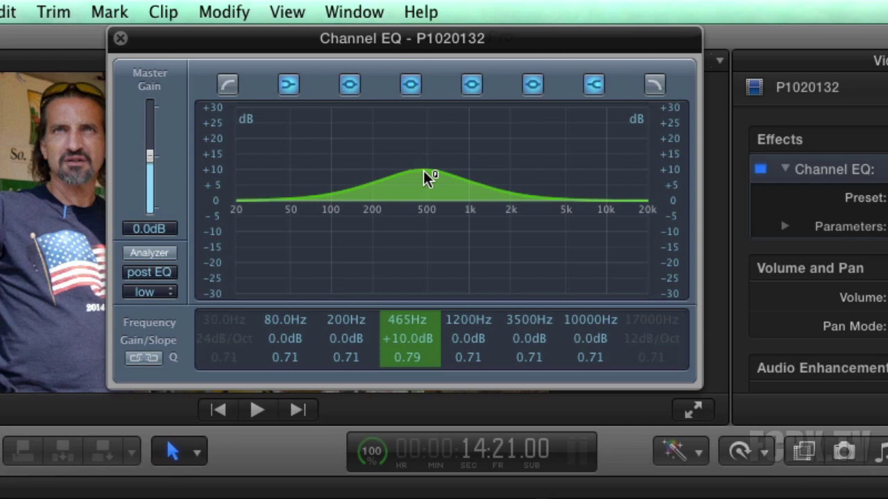
pyautogui.moveTo(428, 177)
pyautogui.mouseDown()
pyautogui.moveTo(428, 164)
pyautogui.moveTo(428, 238)
pyautogui.moveTo(426, 185)
pyautogui.moveTo(476, 190)
pyautogui.moveTo(405, 185)
pyautogui.moveTo(425, 189)
pyautogui.mouseUp()
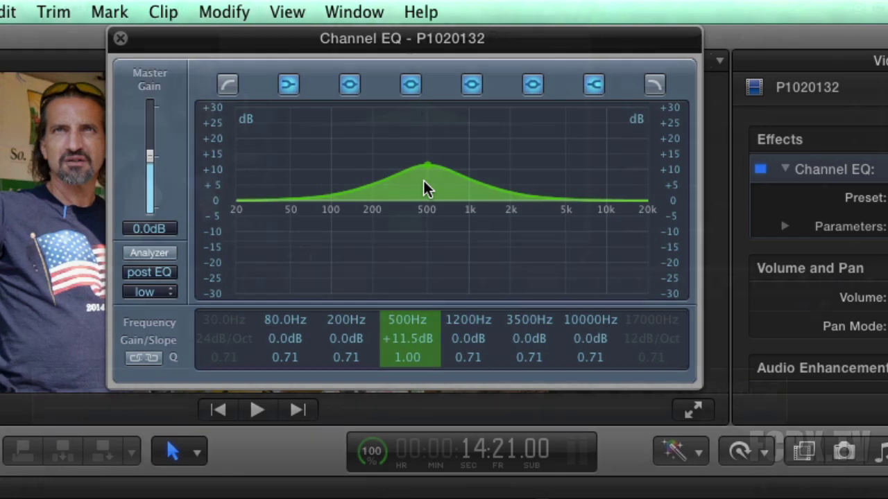
pyautogui.press('space')
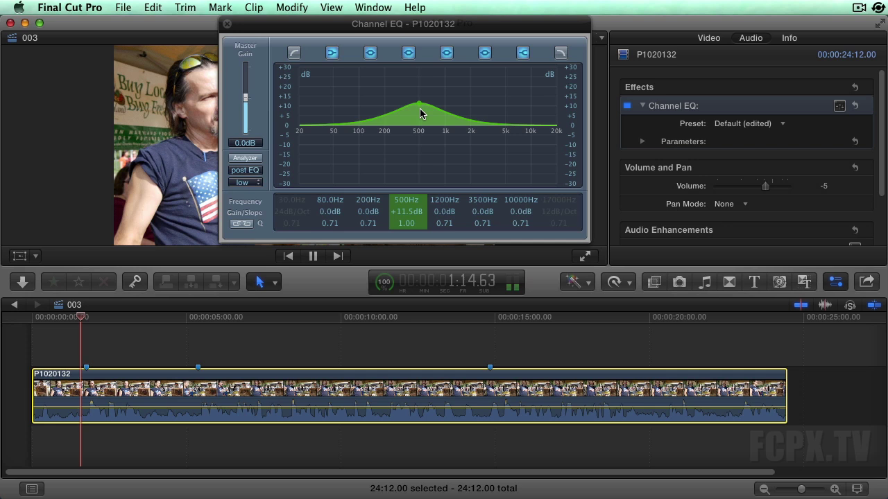
# Pull the mid band down to a -4.5 dB cut at 540Hz and raise 3300Hz by +6 dB
pyautogui.moveTo(416, 111); pyautogui.dragTo(419, 153)
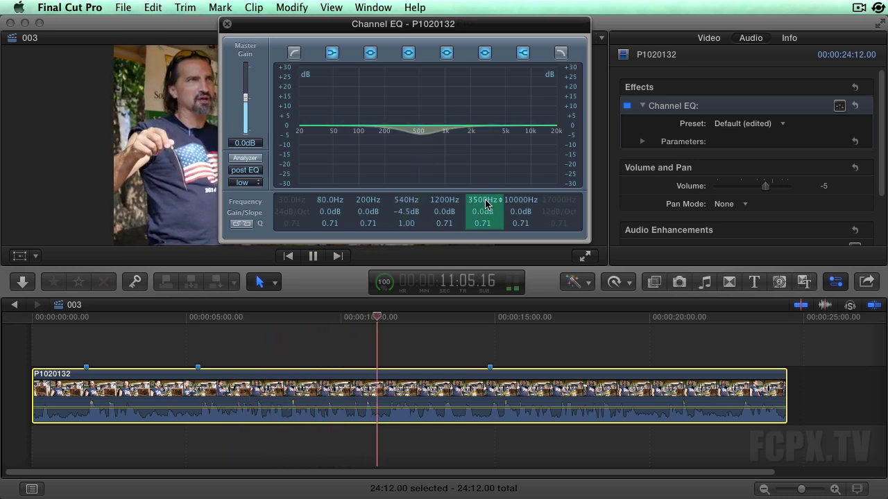
pyautogui.moveTo(493, 131); pyautogui.dragTo(490, 113)
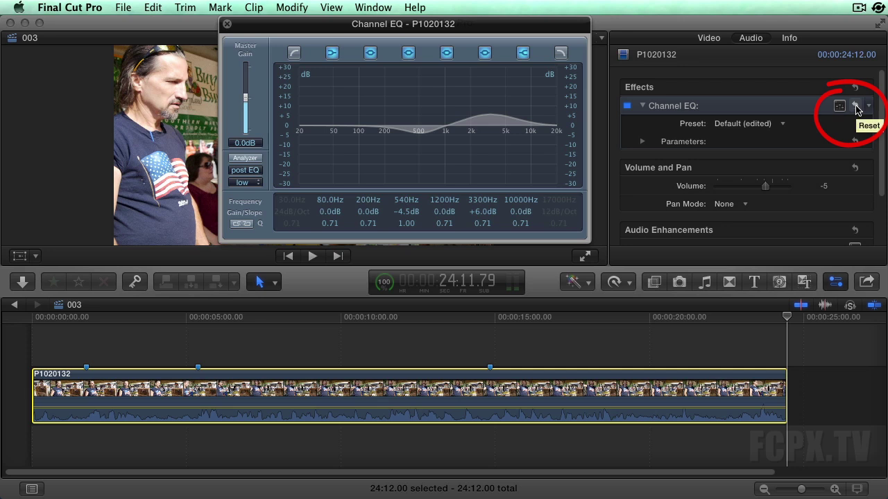
# Reset Channel EQ to defaults, add a single +5.5 dB boost at 520Hz, and play the clip
pyautogui.click(856, 107)
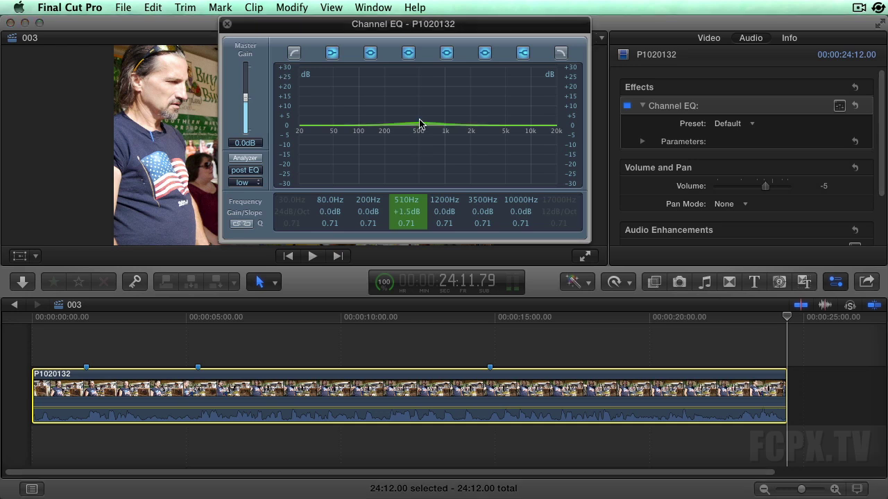
pyautogui.moveTo(419, 123); pyautogui.dragTo(421, 116)
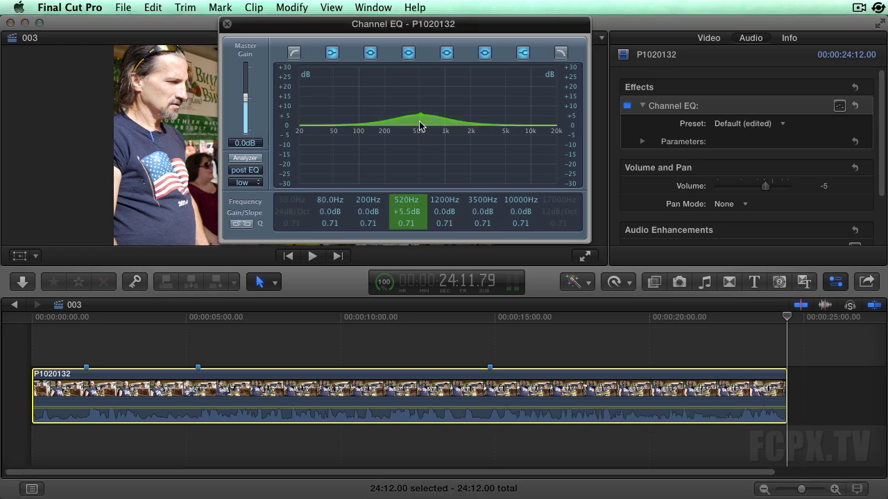
pyautogui.press('space')
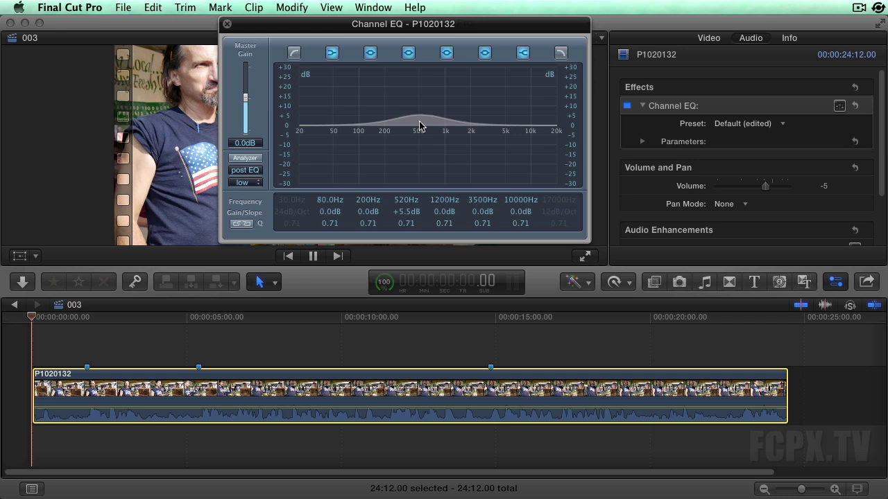
# Switch on the Channel EQ Analyzer in post-EQ mode to display the live spectrum
pyautogui.click(244, 159)
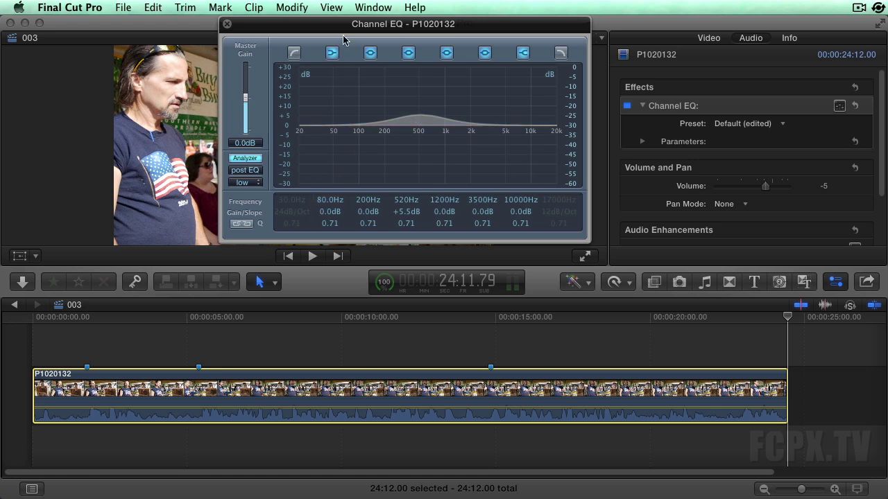
# Try a 48dB/Oct low cut at 29.5Hz and the high cut, then switch the low cut off
pyautogui.click(294, 54)
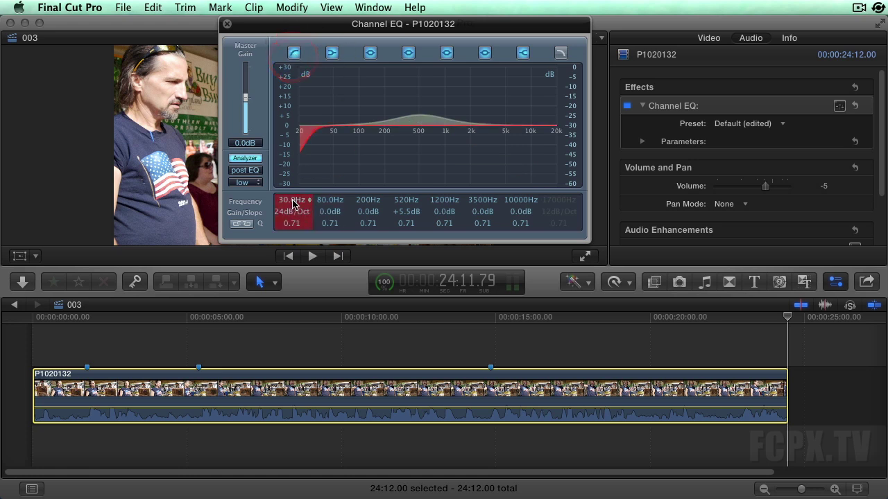
pyautogui.moveTo(295, 219); pyautogui.dragTo(295, 213)
pyautogui.moveTo(316, 134); pyautogui.dragTo(314, 134)
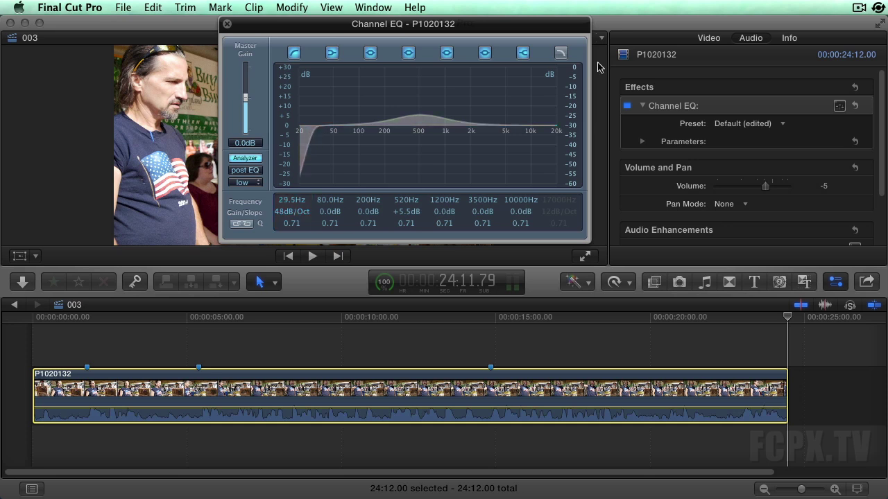
pyautogui.click(561, 54)
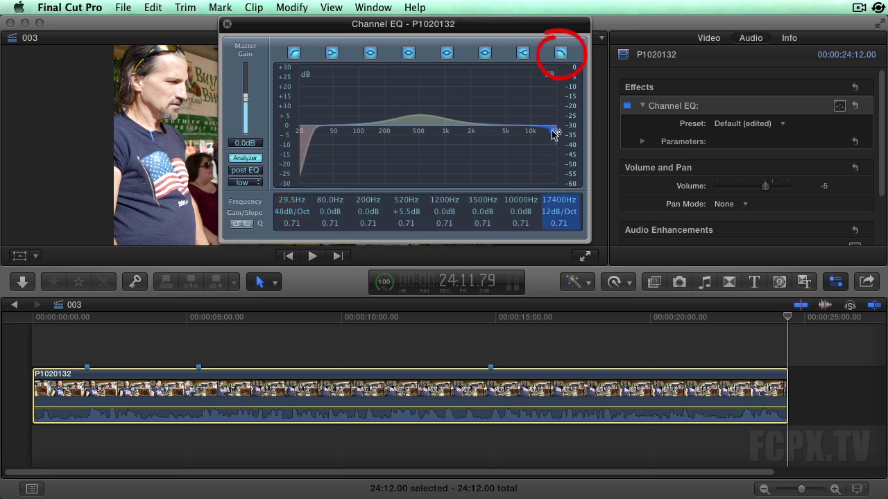
pyautogui.click(295, 55)
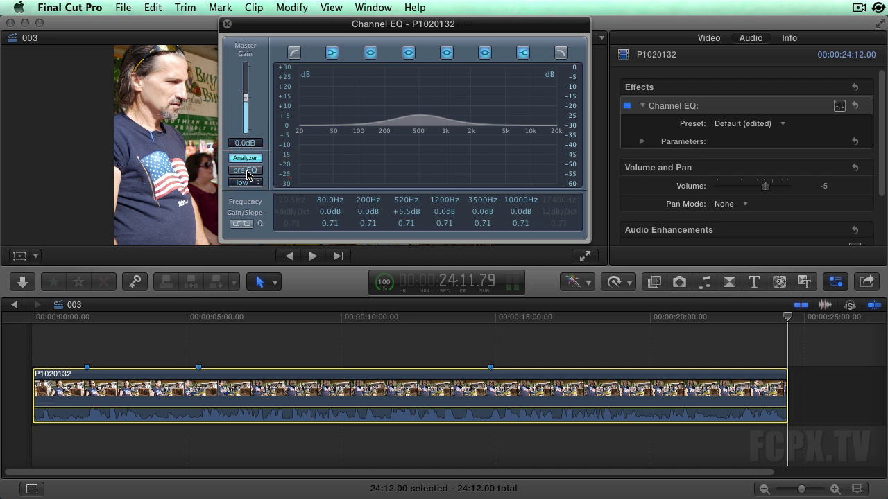
# Play the clip with the analyzer on post EQ and lower Master Gain to -1.0 dB
pyautogui.press('space')
pyautogui.click(247, 171)
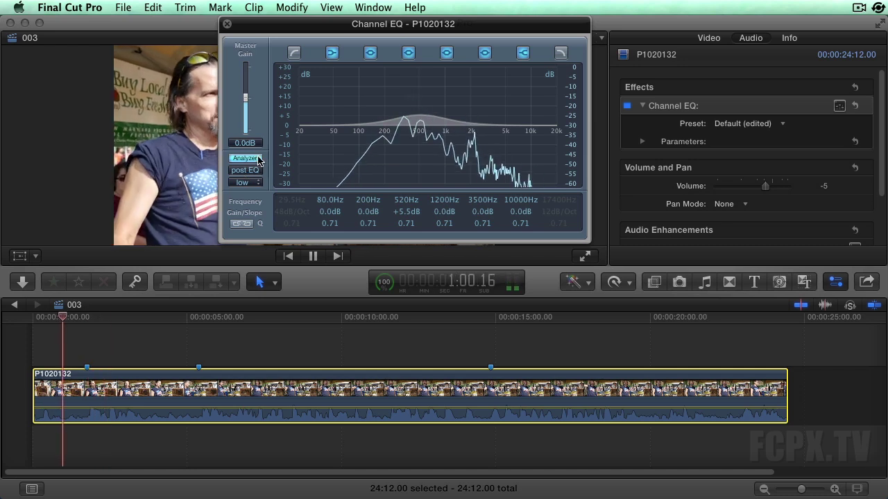
pyautogui.moveTo(249, 104)
pyautogui.mouseDown()
pyautogui.moveTo(246, 116)
pyautogui.moveTo(248, 102)
pyautogui.mouseUp()
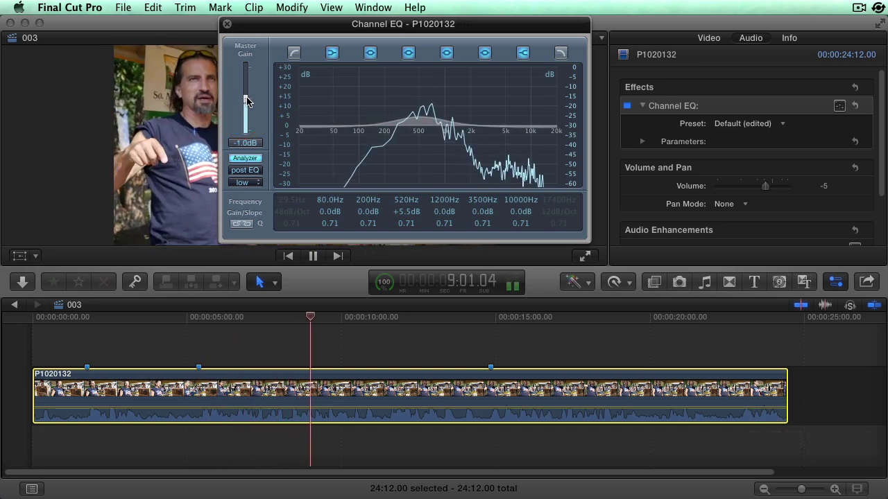